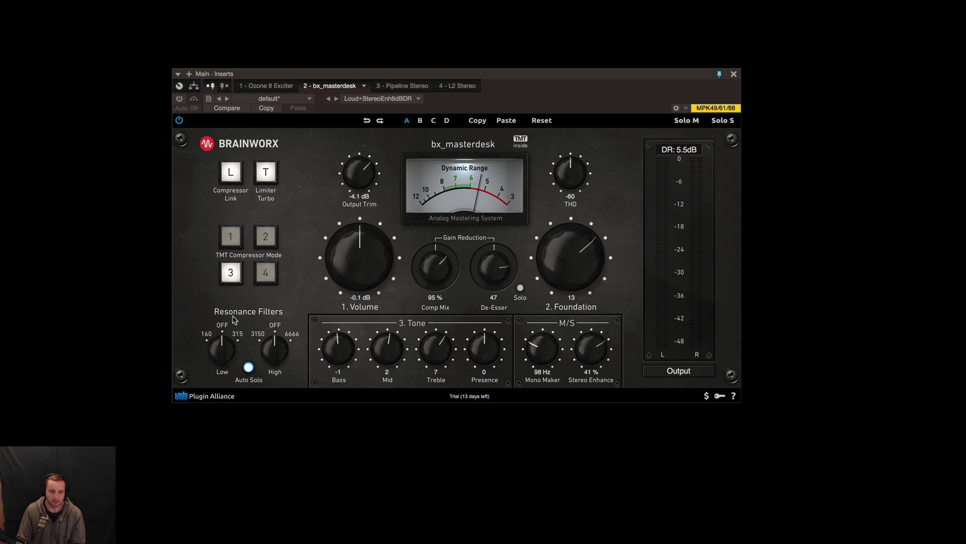
Switch the resonance filters' Auto Solo off and back on.
click(249, 368)
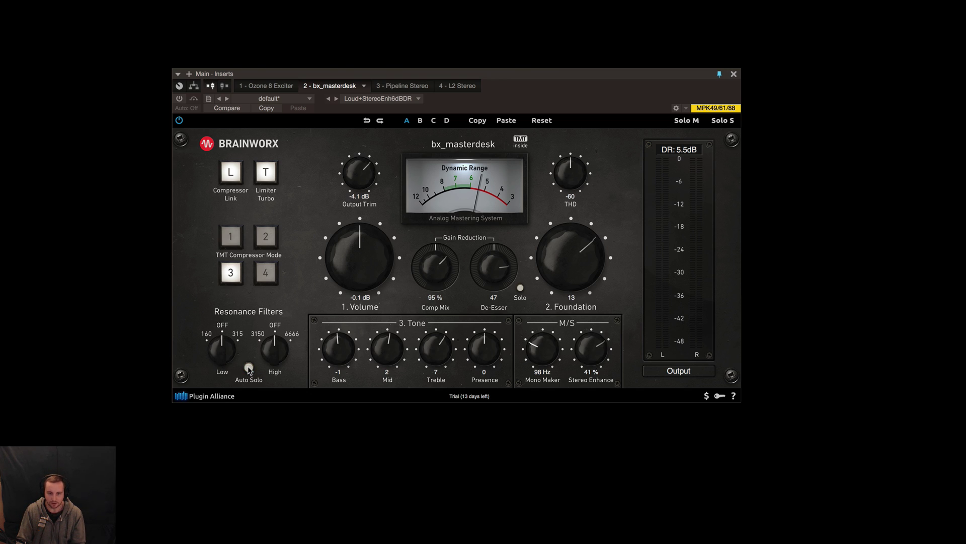
click(249, 367)
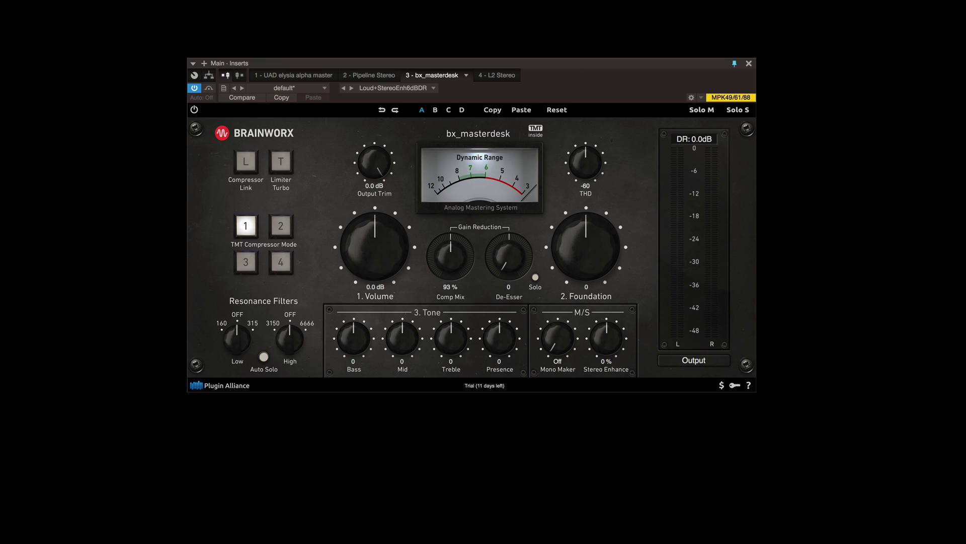
Activate the bx_masterdesk processing and lower Output Trim to about -2.5 dB to match the level.
click(194, 110)
scroll(382, 170, down, 1)
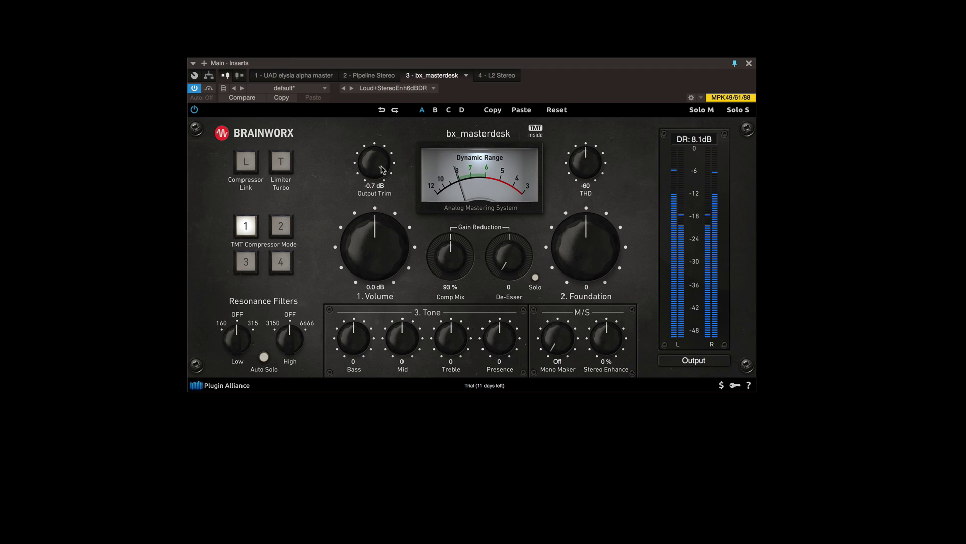
drag(383, 170, 382, 183)
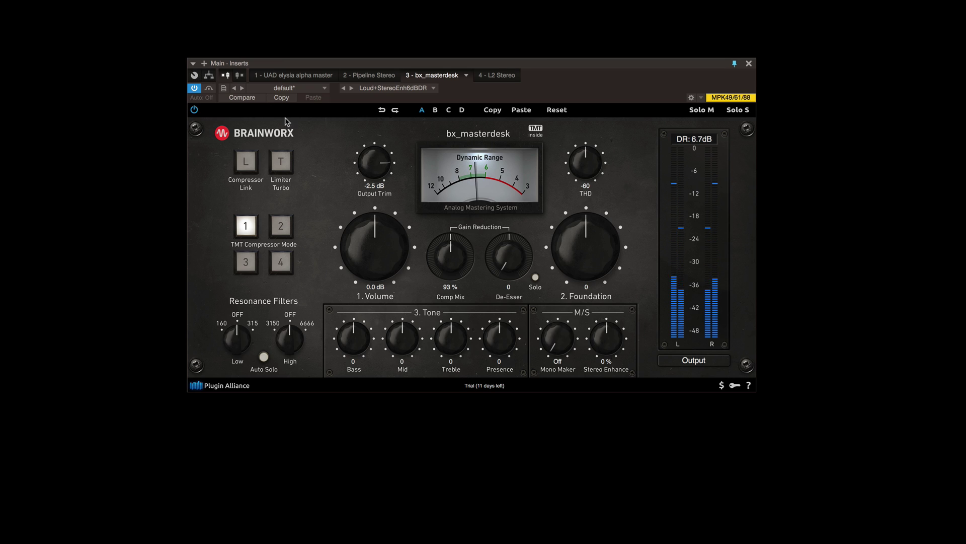
Bypass and re-enable the processing to compare its level with the unprocessed mix.
click(194, 110)
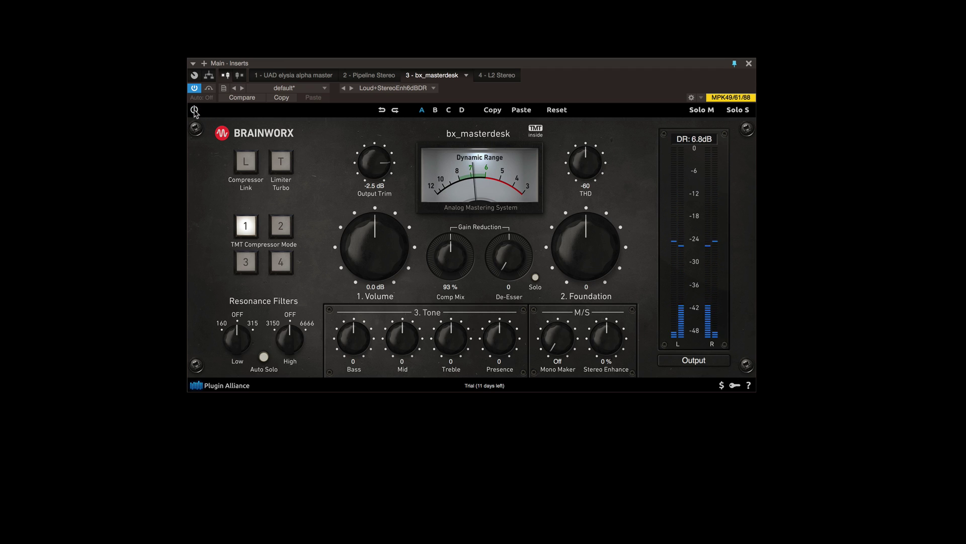
click(195, 110)
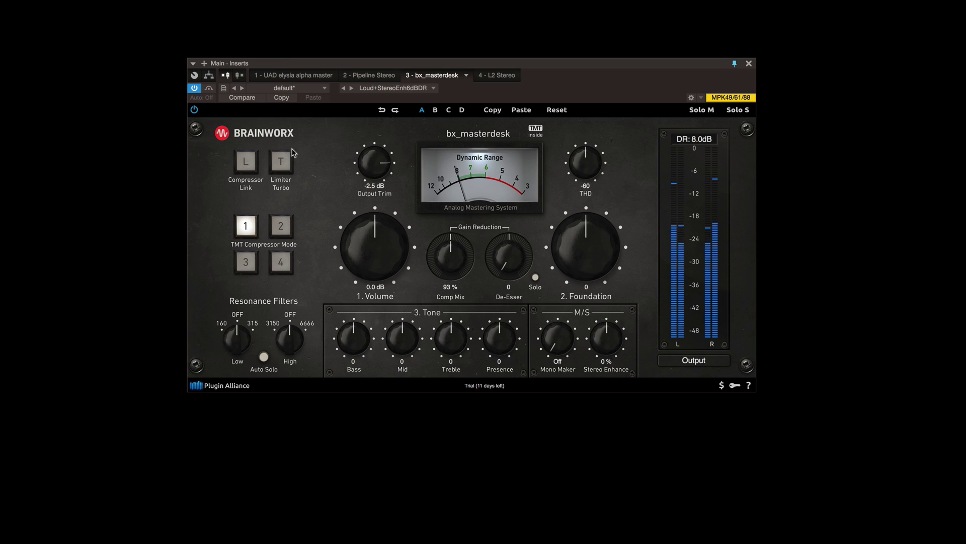
Turn on Limiter Turbo and Compressor Link, and try TMT compressor modes 2 and 4.
click(281, 165)
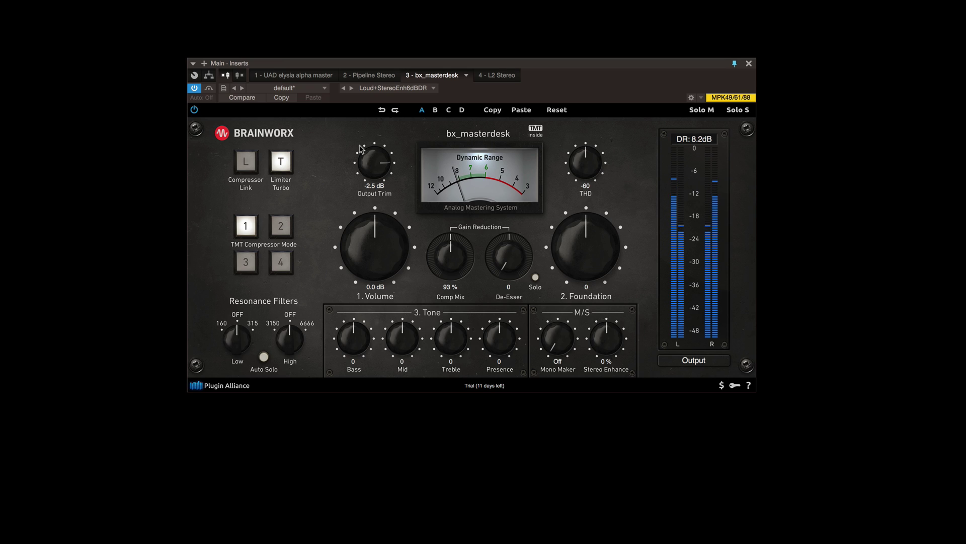
click(247, 163)
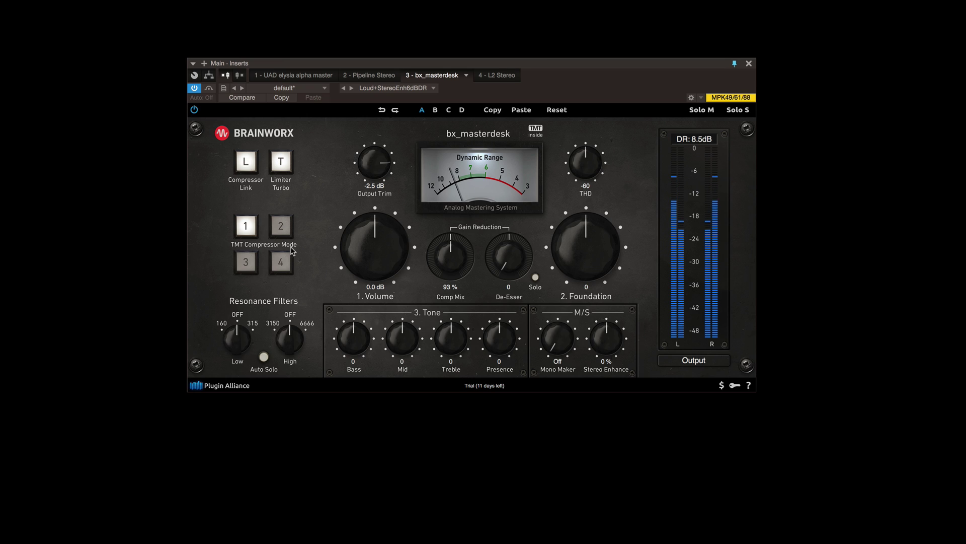
click(282, 229)
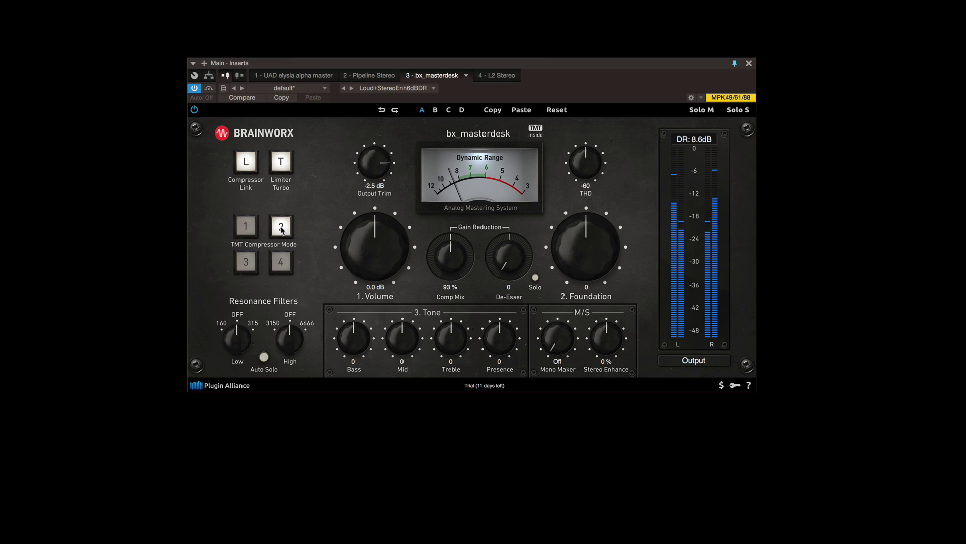
click(282, 261)
Raise Foundation to 7 and set the TMT compressor to mode 3.
scroll(603, 236, up, 3)
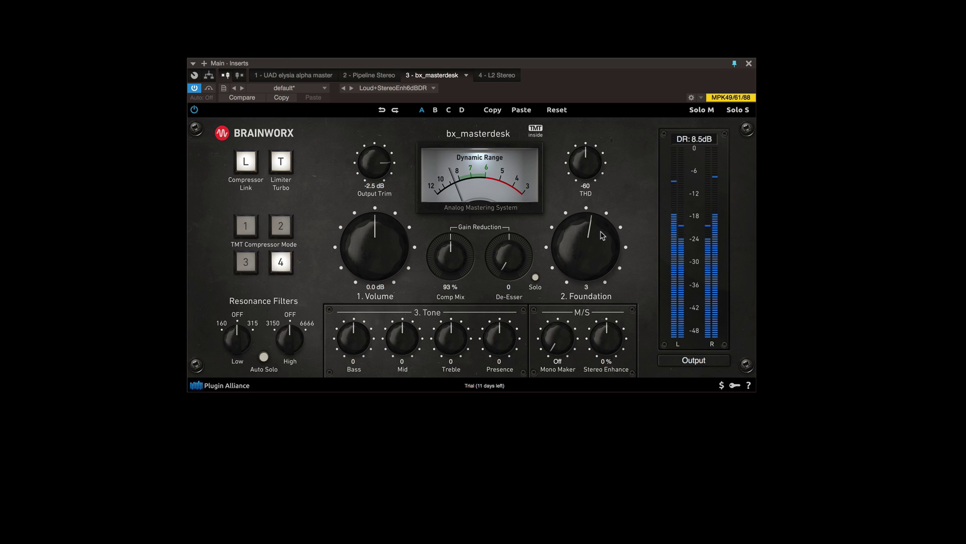
scroll(602, 236, up, 2)
scroll(603, 234, up, 2)
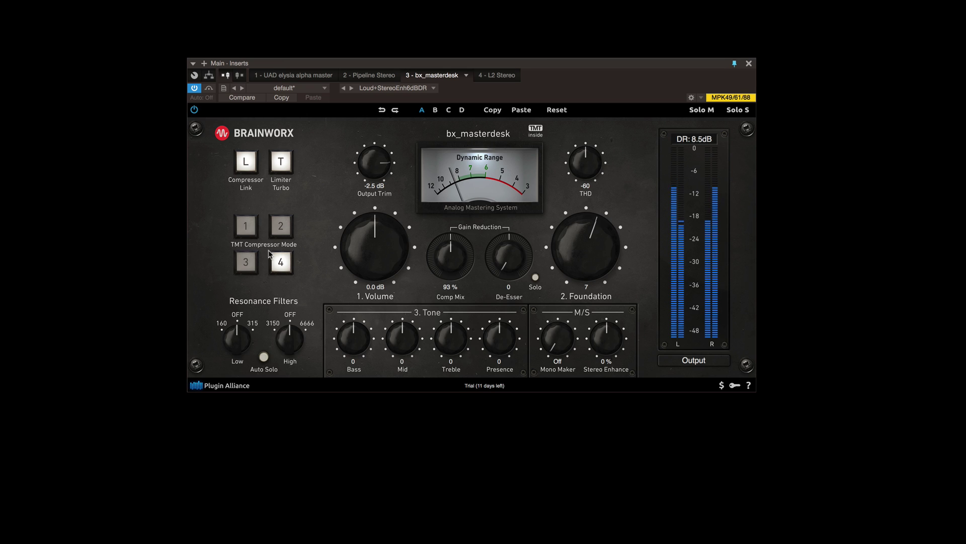
click(248, 262)
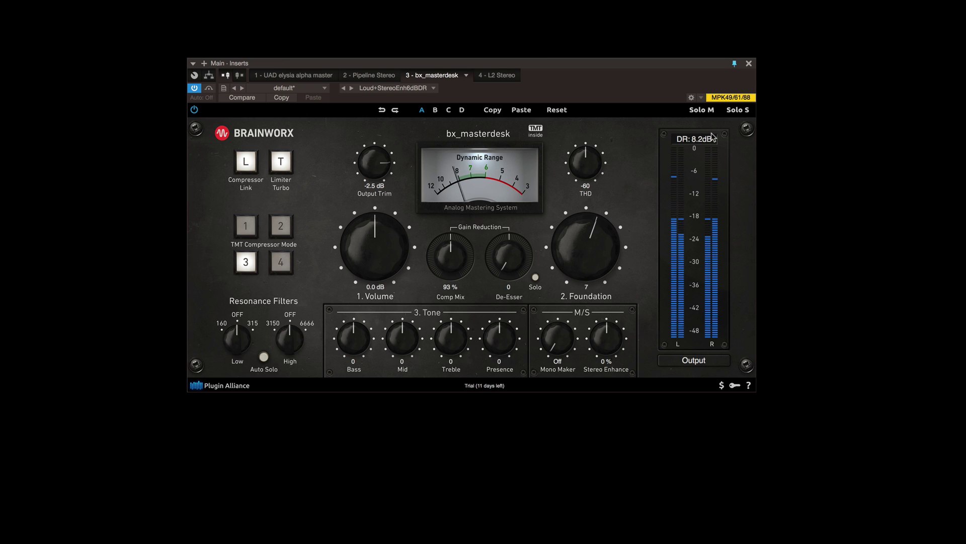
Set THD to -58 and raise Comp Mix to about 96 %.
scroll(578, 164, up, 2)
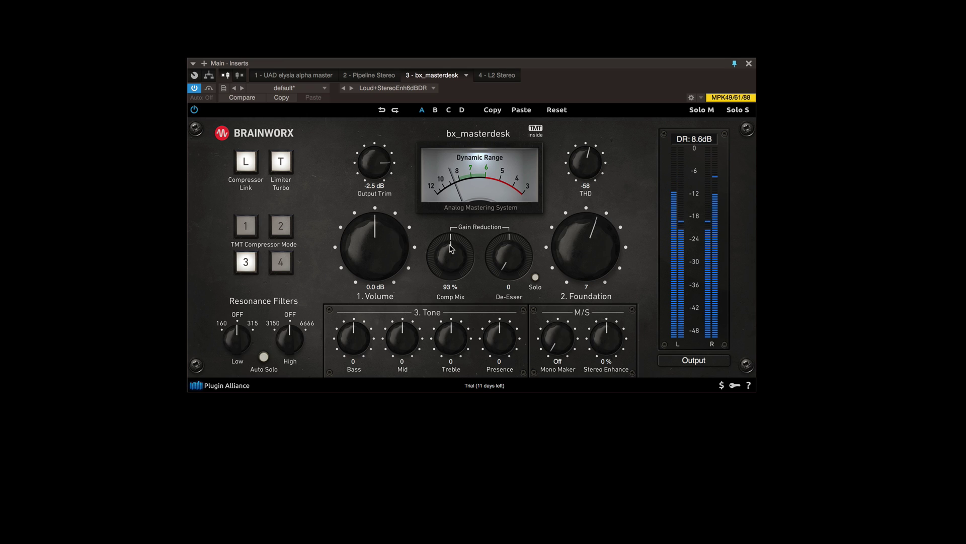
scroll(447, 247, up, 2)
scroll(447, 246, up, 1)
scroll(369, 248, up, 1)
Raise Volume to about 5.9 dB and compensate by lowering Output Trim to about -4.7 dB.
drag(368, 247, 372, 199)
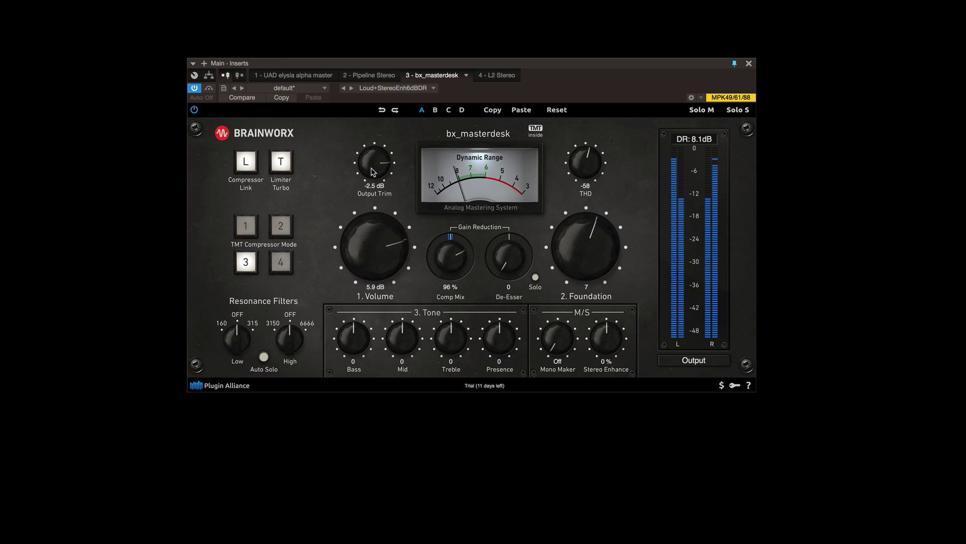
scroll(371, 188, down, 4)
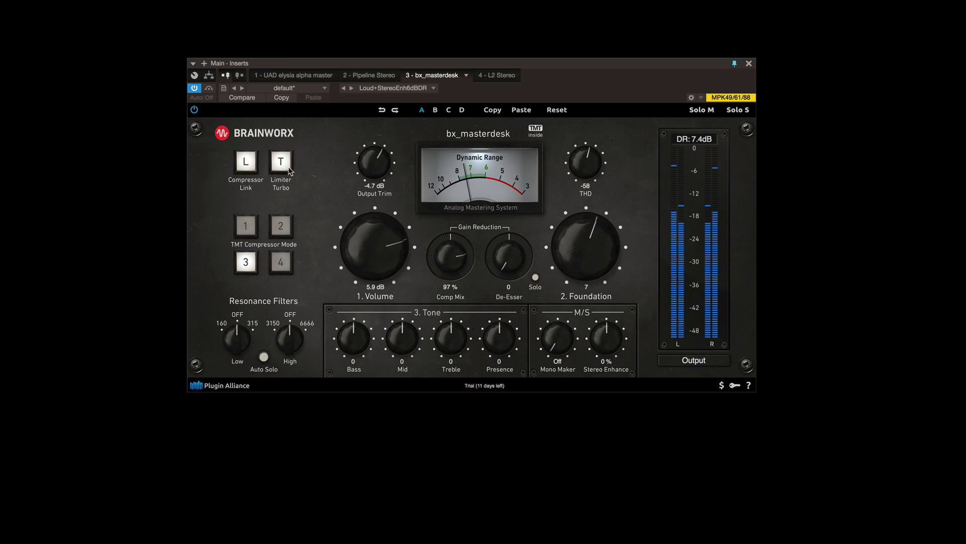
Set the TMT compressor to mode 1 and raise the De-Esser to 45.
click(246, 229)
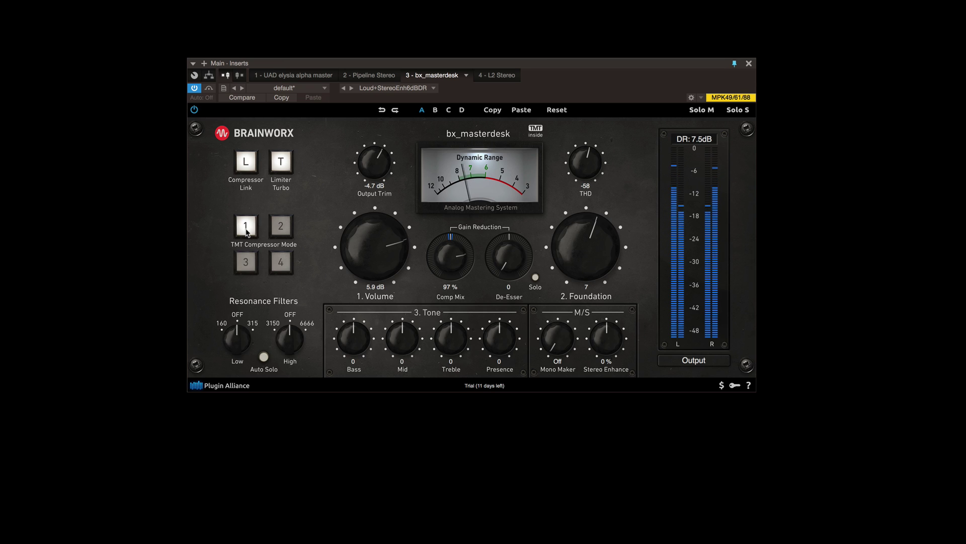
drag(515, 263, 512, 200)
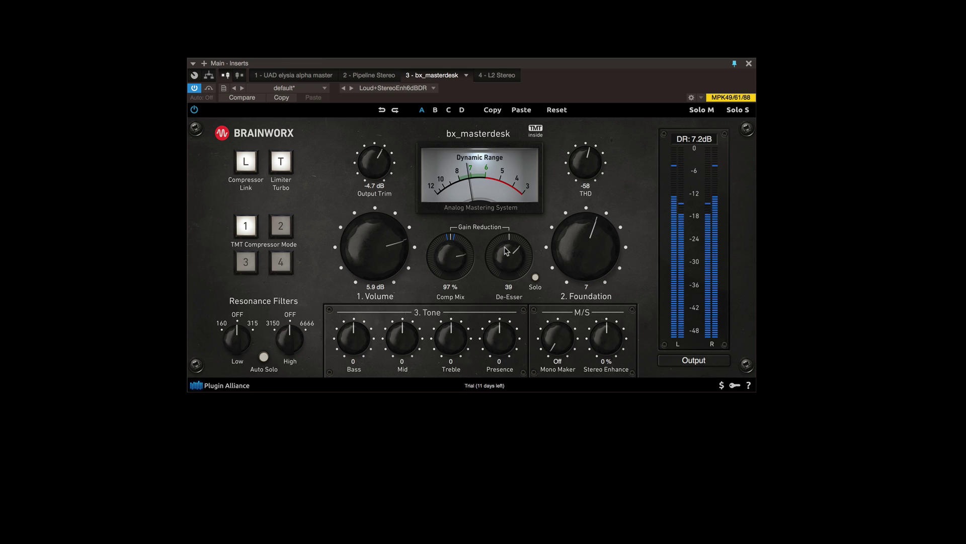
drag(506, 251, 507, 242)
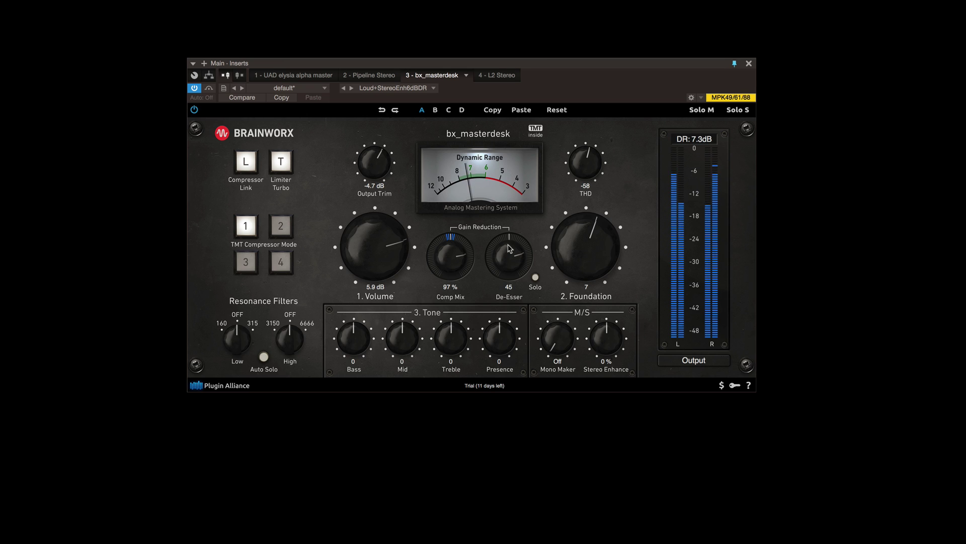
Turn on Auto Solo and audition the High resonance filter, leaving it at OFF.
click(264, 356)
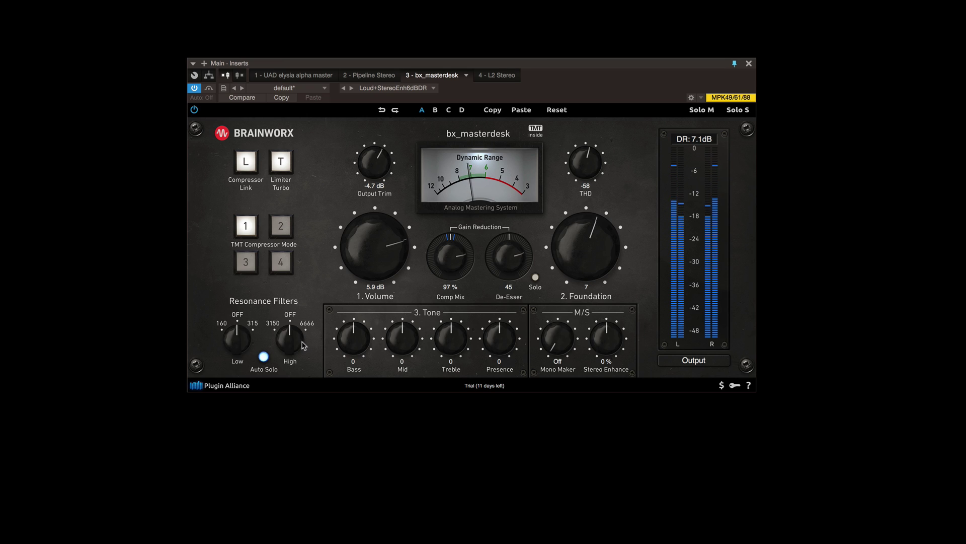
mouse_move(302, 345)
mouse_down()
mouse_move(299, 320)
mouse_move(293, 338)
mouse_up()
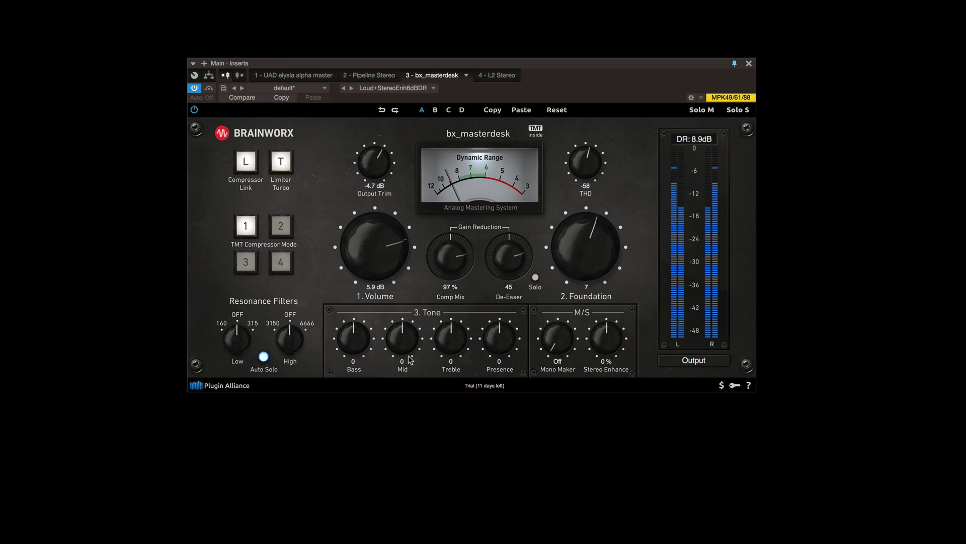
Shape the tone with Bass at 4, Mid at -1 and Treble at -1.
drag(359, 336, 398, 333)
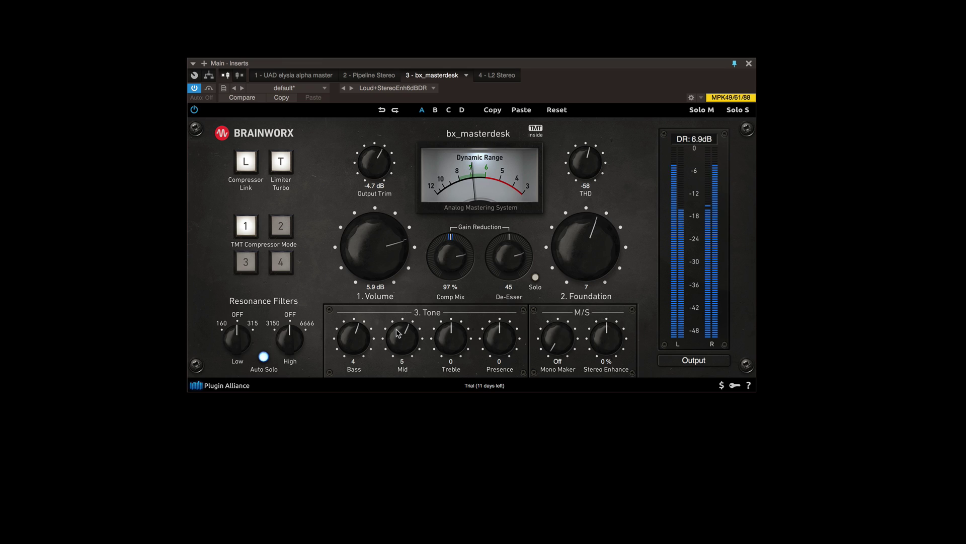
drag(398, 333, 451, 344)
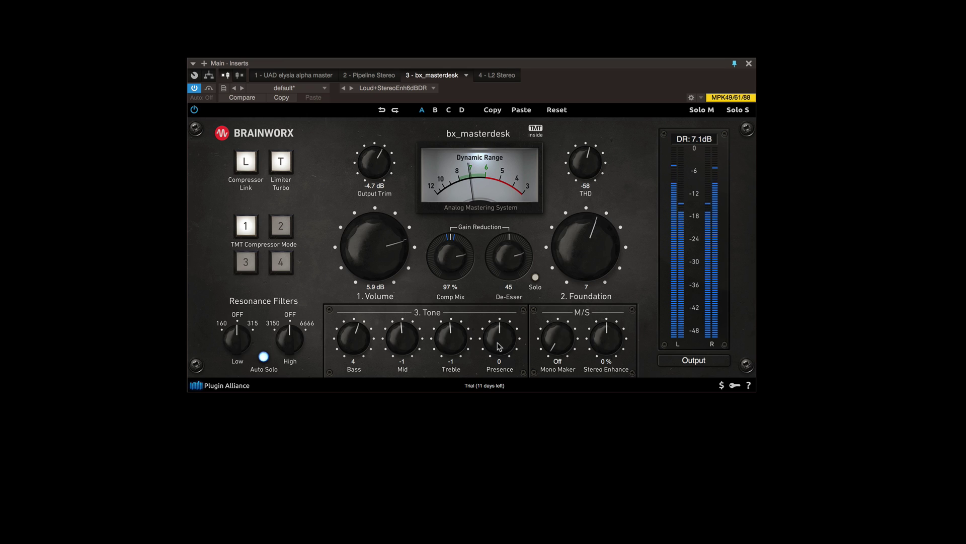
Set Presence to 4, and in the M/S section set Mono Maker to 94 Hz and Stereo Enhance to 27 %.
drag(512, 343, 561, 316)
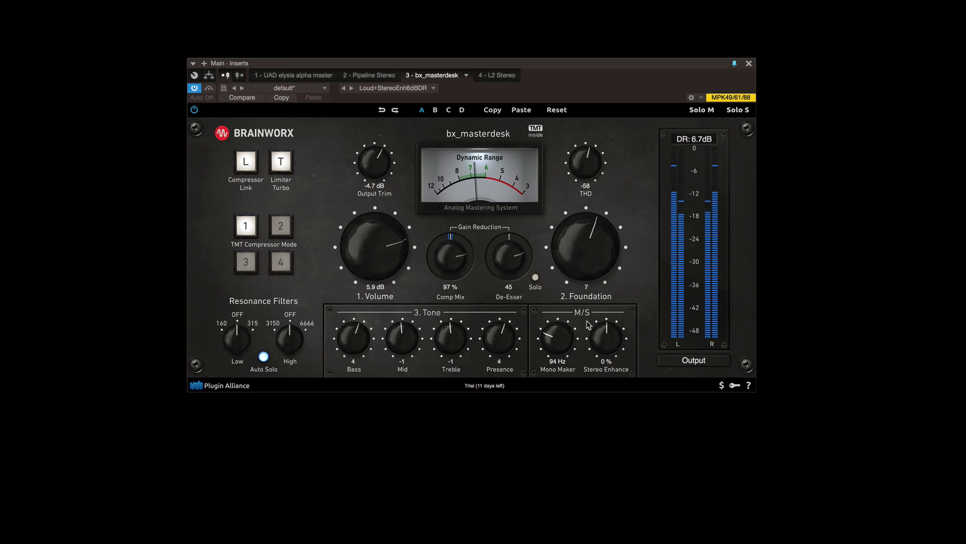
drag(602, 339, 602, 326)
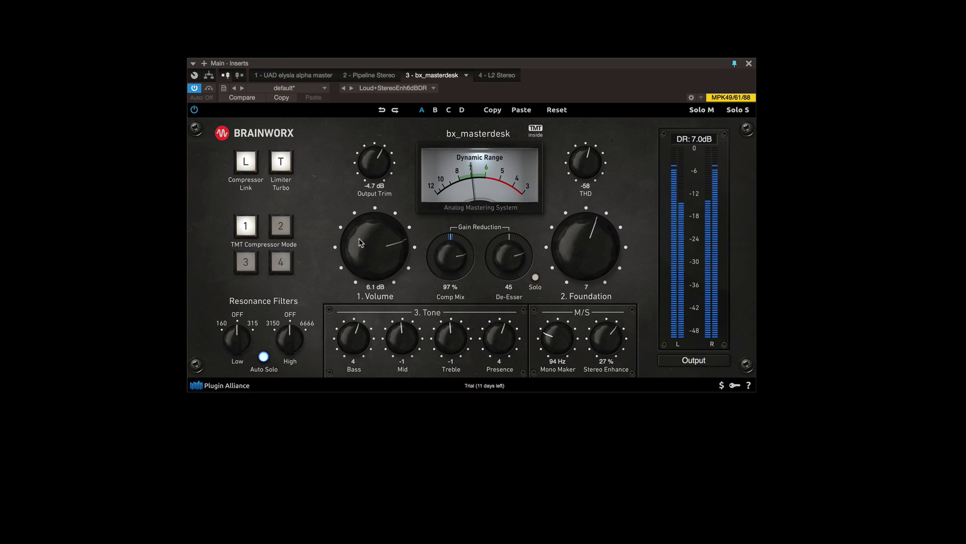
Lower Volume to about 4.5 dB, try TMT compressor mode 2, and settle on mode 4.
drag(361, 245, 361, 249)
click(281, 232)
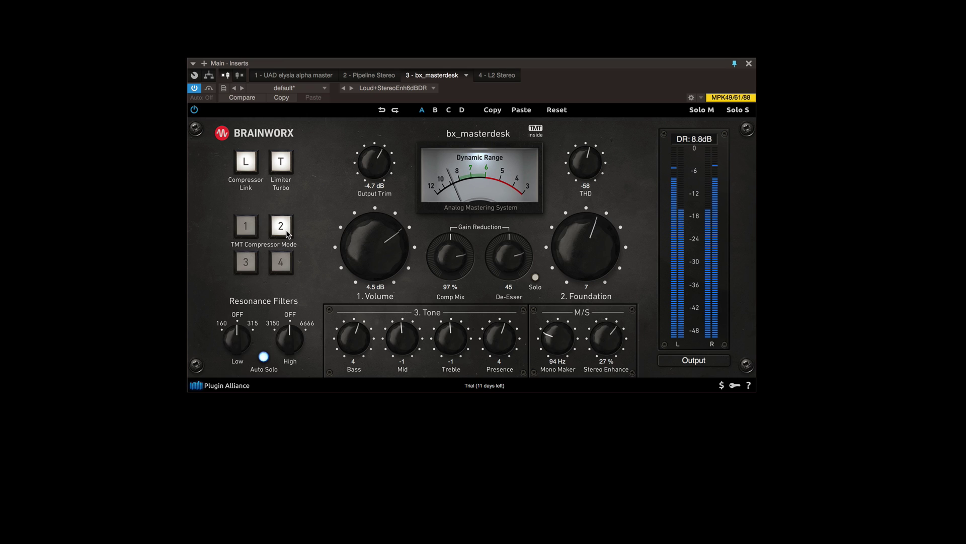
click(282, 261)
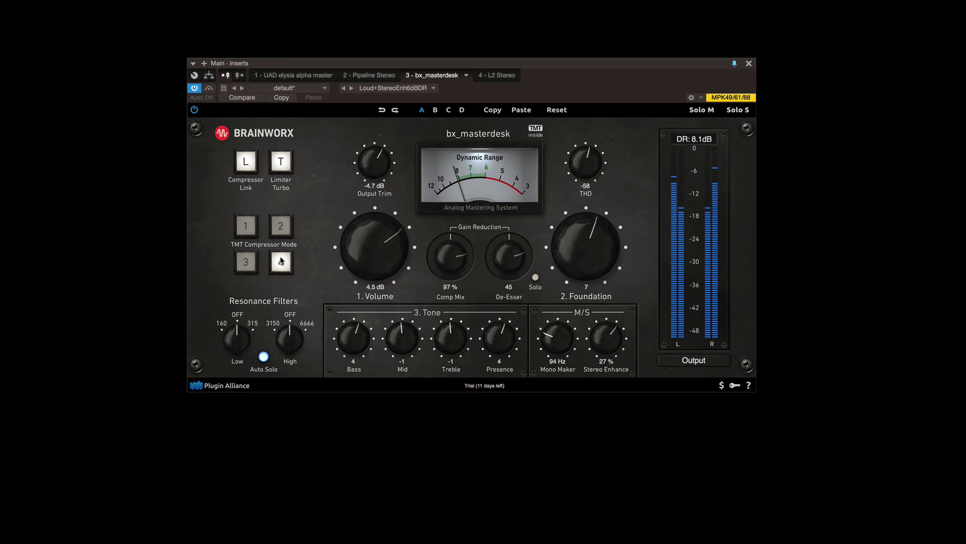
Raise Foundation to 12 and set Output Trim to about -4.5 dB.
mouse_move(585, 249)
mouse_down()
mouse_move(587, 208)
mouse_move(582, 239)
mouse_up()
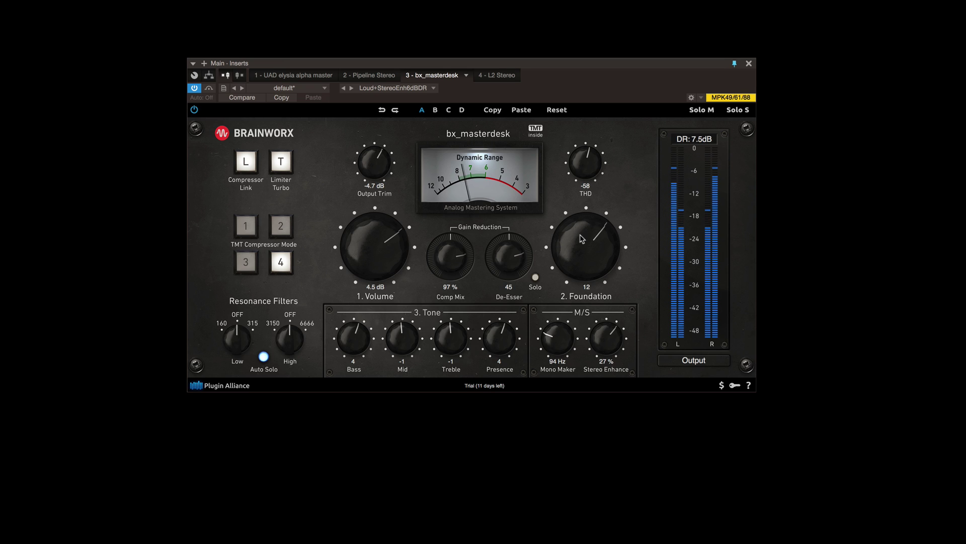
drag(375, 166, 375, 164)
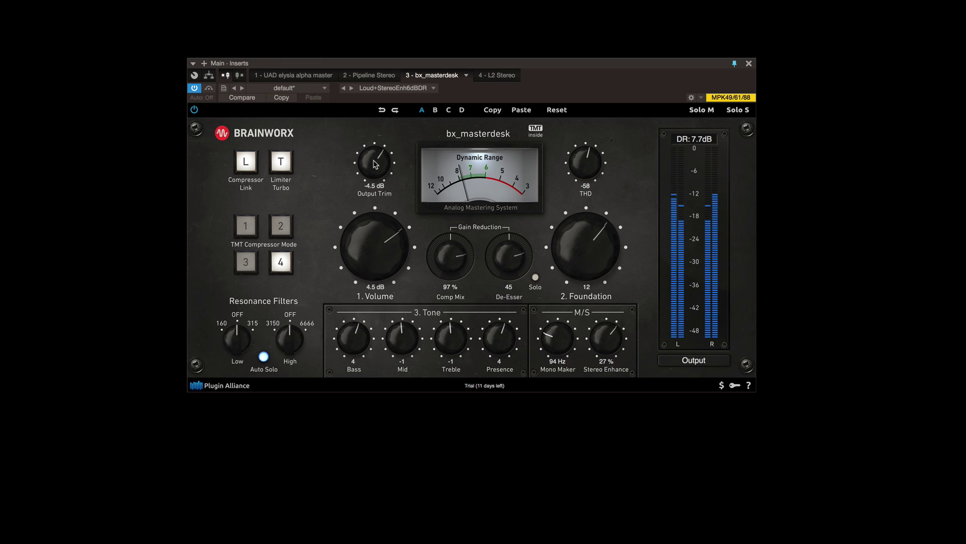
Bypass and re-enable the processing to compare the adjusted master with the original mix.
click(194, 110)
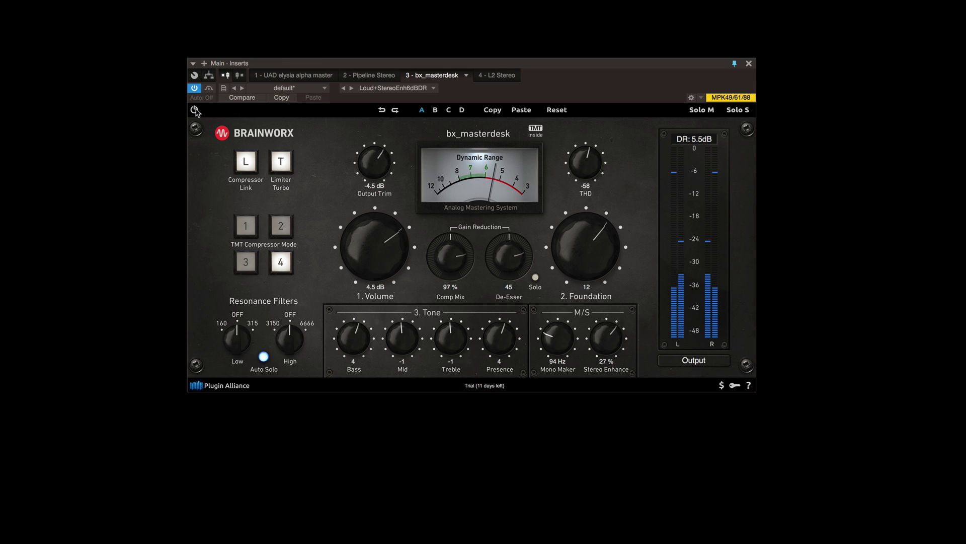
click(195, 110)
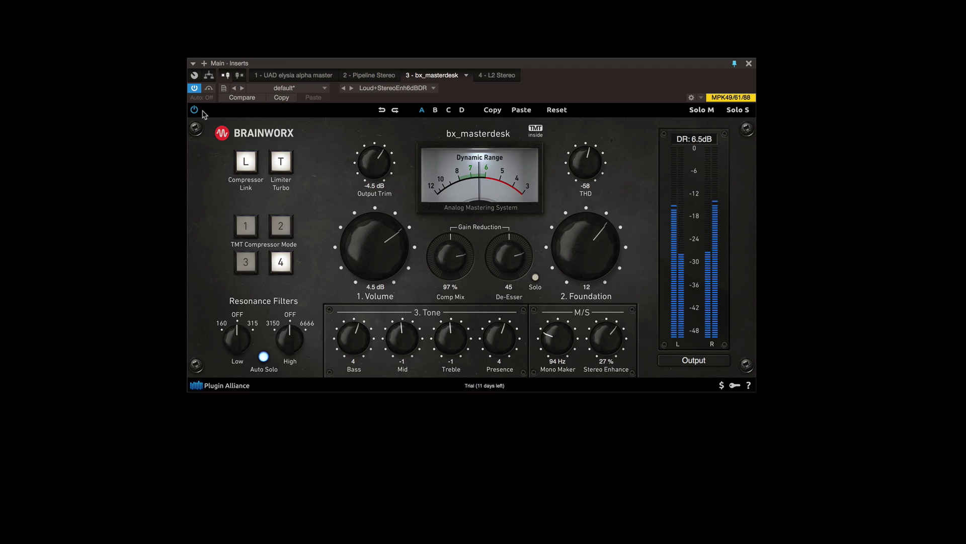
Reduce Comp Mix to 96 % and rebalance Output Trim to about -5.1 dB.
drag(367, 166, 366, 177)
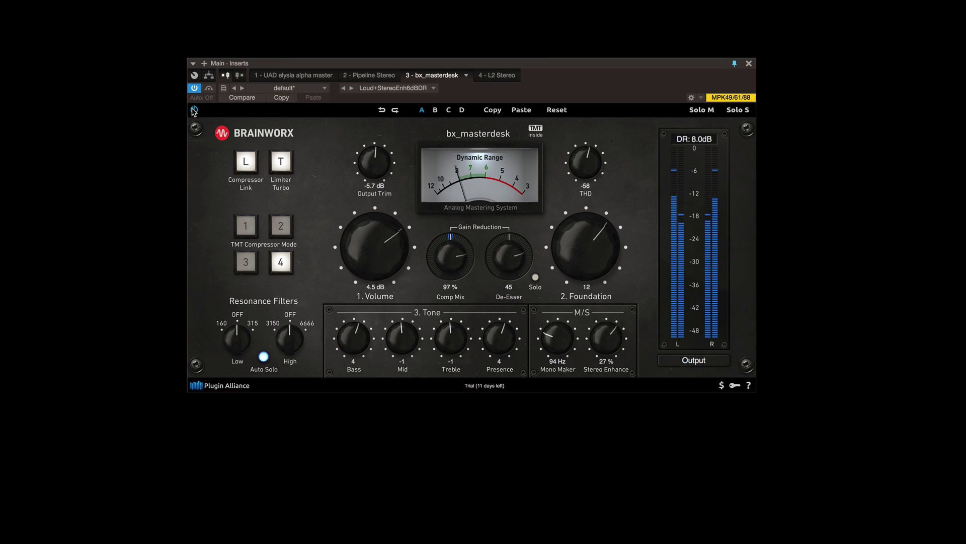
drag(442, 259, 456, 274)
mouse_move(383, 177)
mouse_down()
mouse_move(382, 158)
mouse_move(381, 166)
mouse_up()
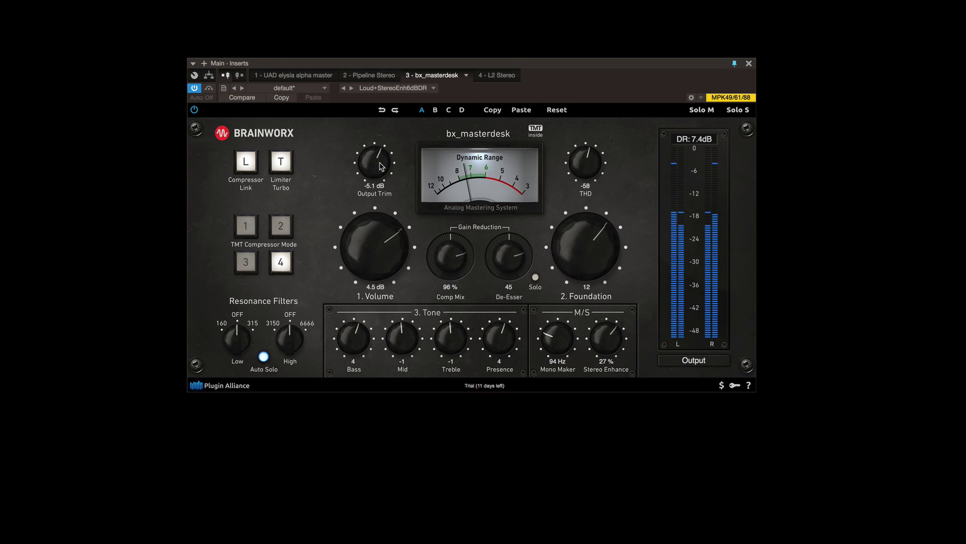